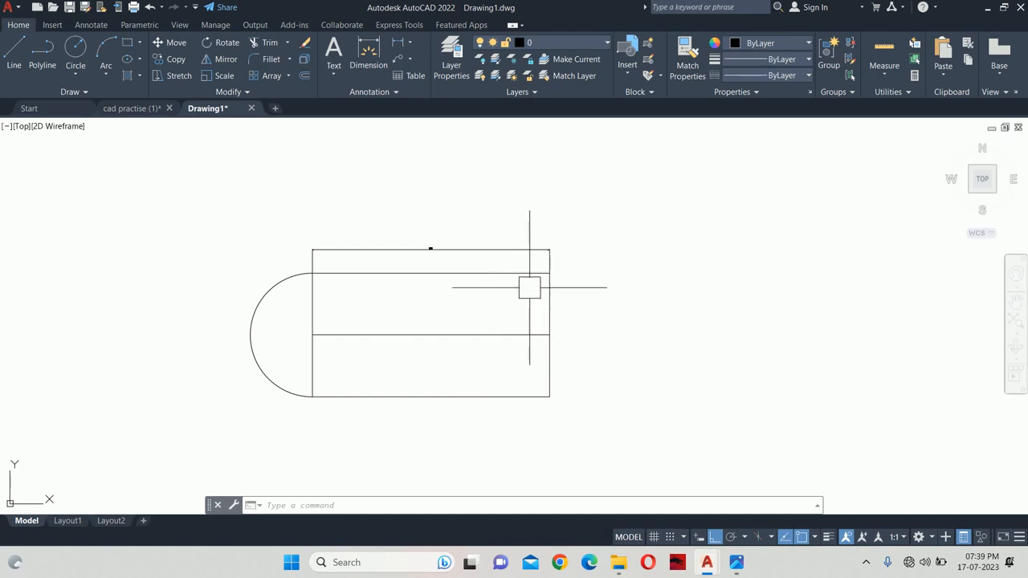
- Switch to the reference image Civil WB 013.jpg, examine the staircase's tread layout, and return to the AutoCAD drawing
{"action": "mouse_move", "coordinate": [736, 564]}
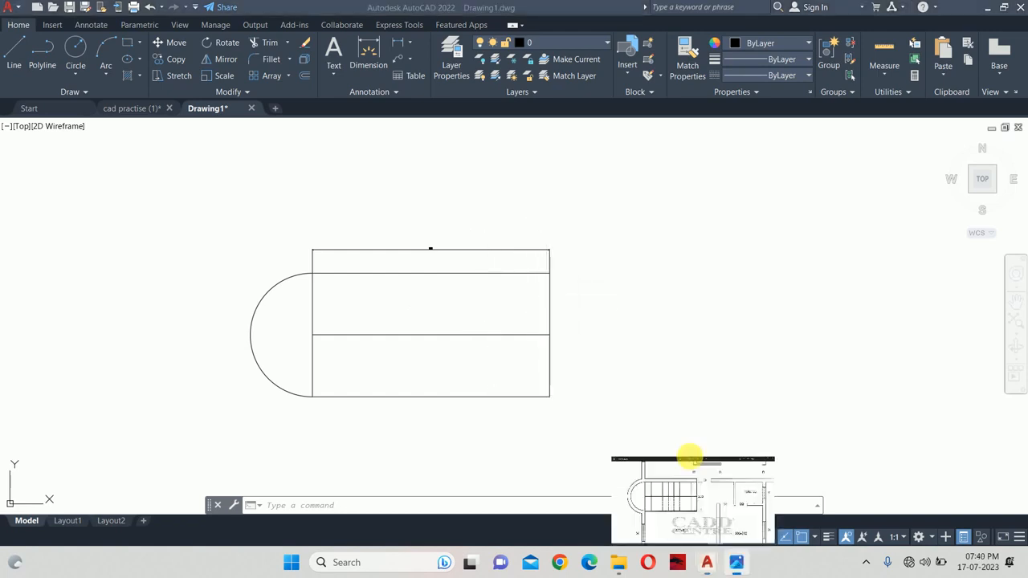
{"action": "left_click", "coordinate": [688, 474]}
{"action": "scroll", "coordinate": [490, 220], "scroll_direction": "up", "scroll_amount": 3}
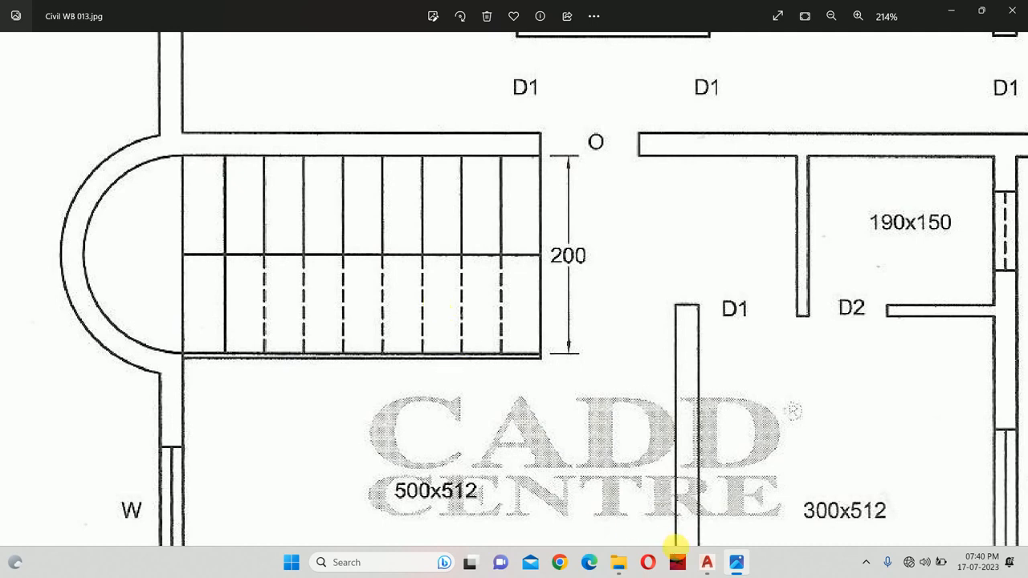
{"action": "mouse_move", "coordinate": [707, 562]}
{"action": "left_click", "coordinate": [767, 499]}
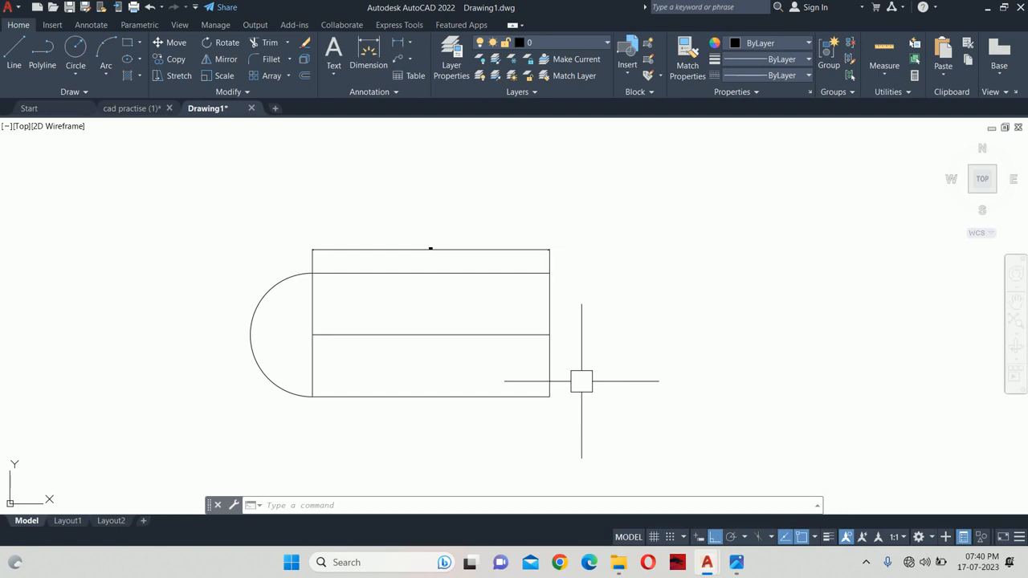
- Divide the horizontal middle line of the staircase into 9 equal segments
{"action": "key", "text": "Escape"}
{"action": "key", "text": "Escape"}
{"action": "key", "text": "Escape"}
{"action": "type", "text": "div"}
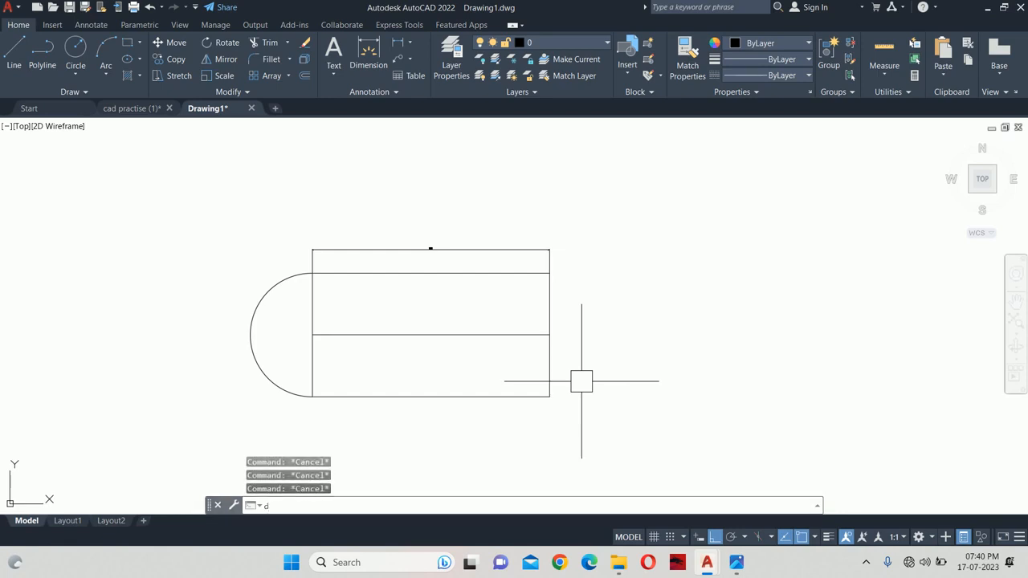
{"action": "key", "text": "Return"}
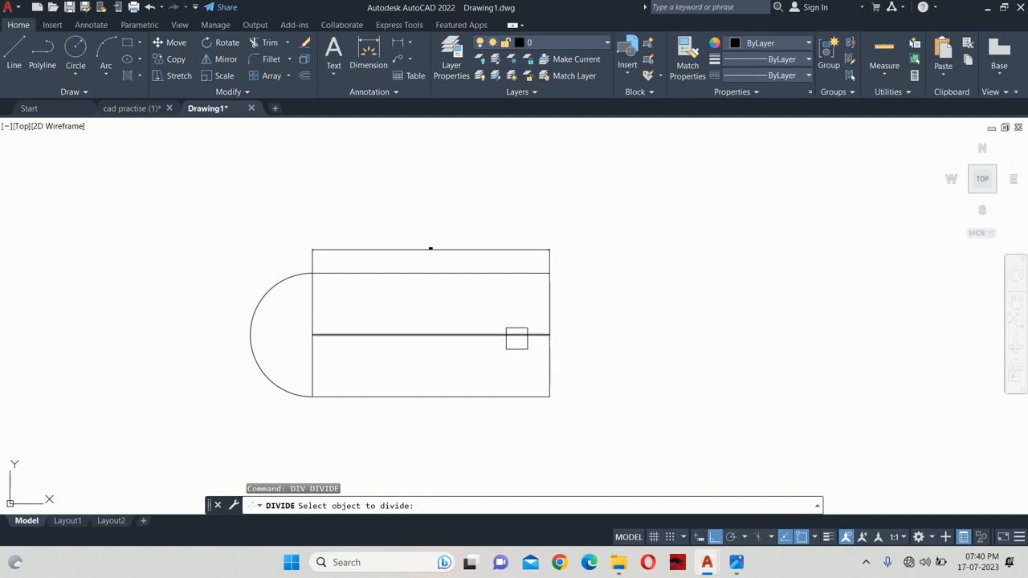
{"action": "left_click", "coordinate": [516, 335]}
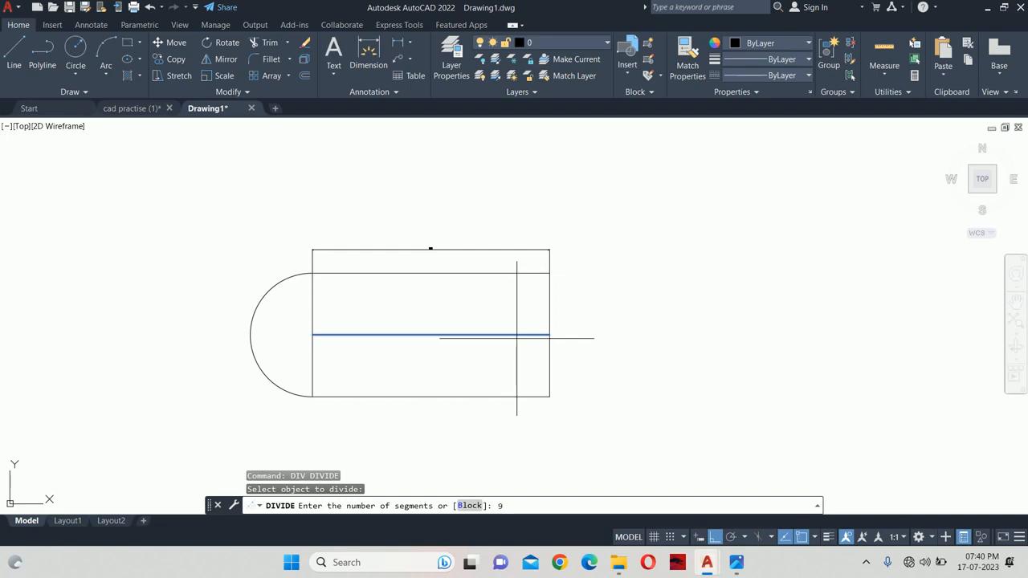
{"action": "key", "text": "Return"}
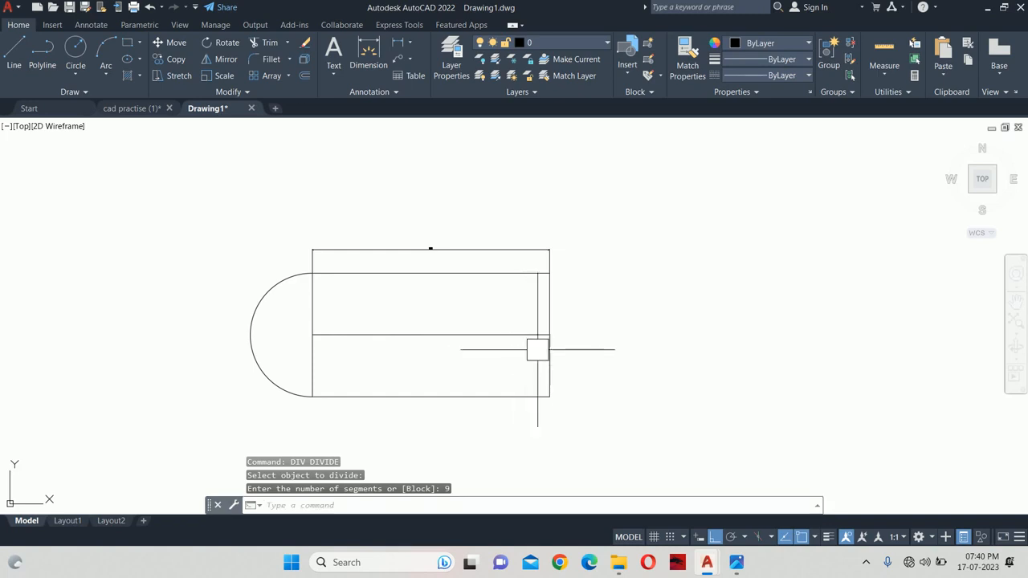
- Inspect the staircase's middle line up close for its division points, leaving it deselected
{"action": "scroll", "coordinate": [542, 337], "scroll_direction": "up", "scroll_amount": 6}
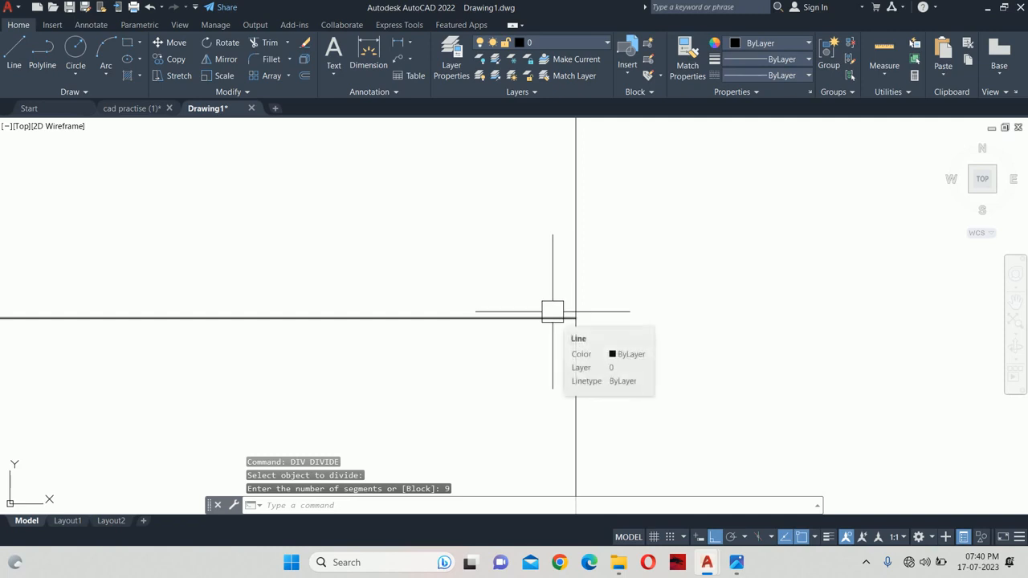
{"action": "left_click", "coordinate": [553, 314]}
{"action": "scroll", "coordinate": [552, 314], "scroll_direction": "down", "scroll_amount": 3}
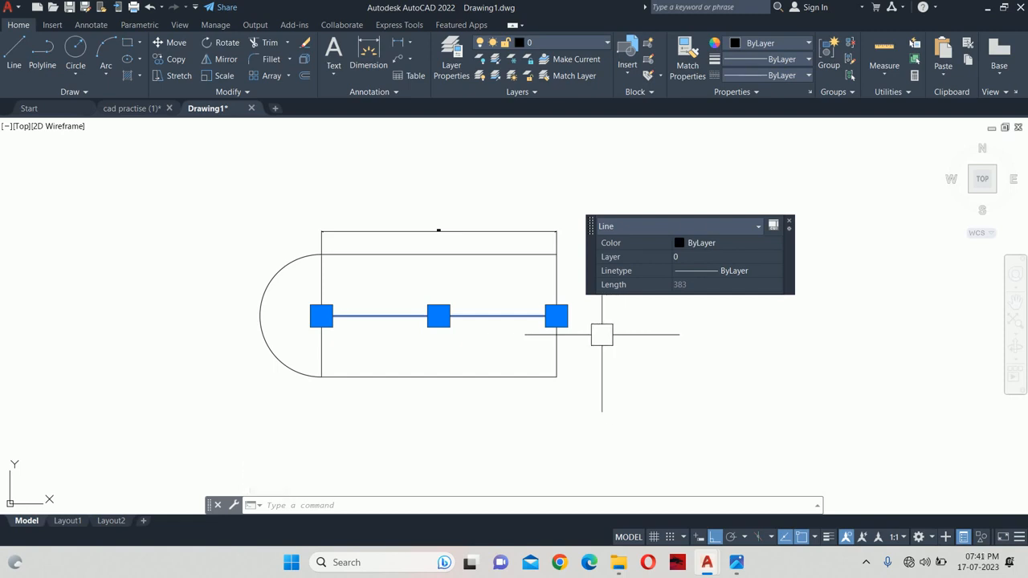
{"action": "key", "text": "Escape"}
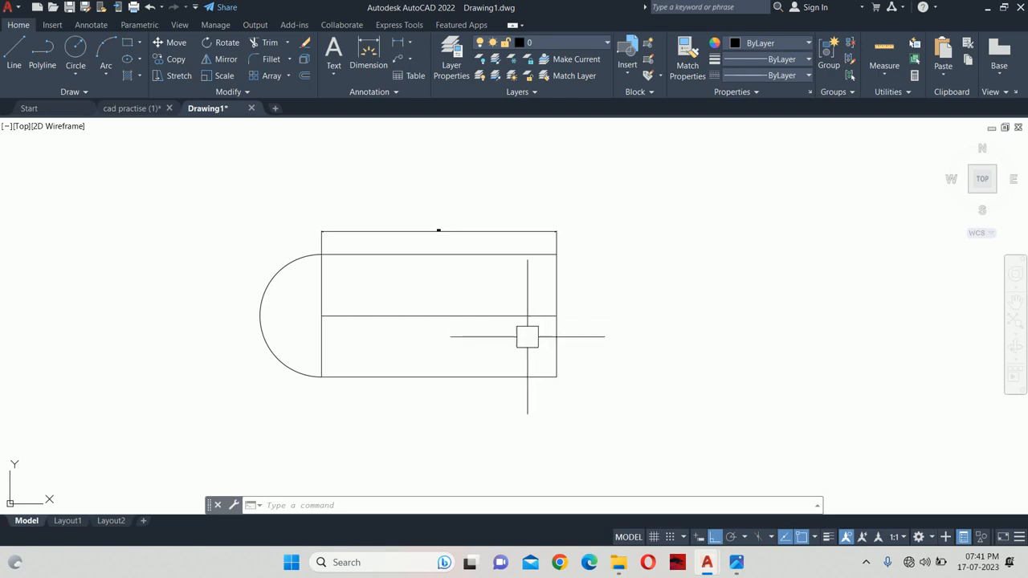
{"action": "left_click", "coordinate": [373, 316]}
{"action": "key", "text": "Escape"}
{"action": "key", "text": "Escape"}
- Move the staircase's middle line a short distance downward, off its division points
{"action": "scroll", "coordinate": [354, 305], "scroll_direction": "up", "scroll_amount": 3}
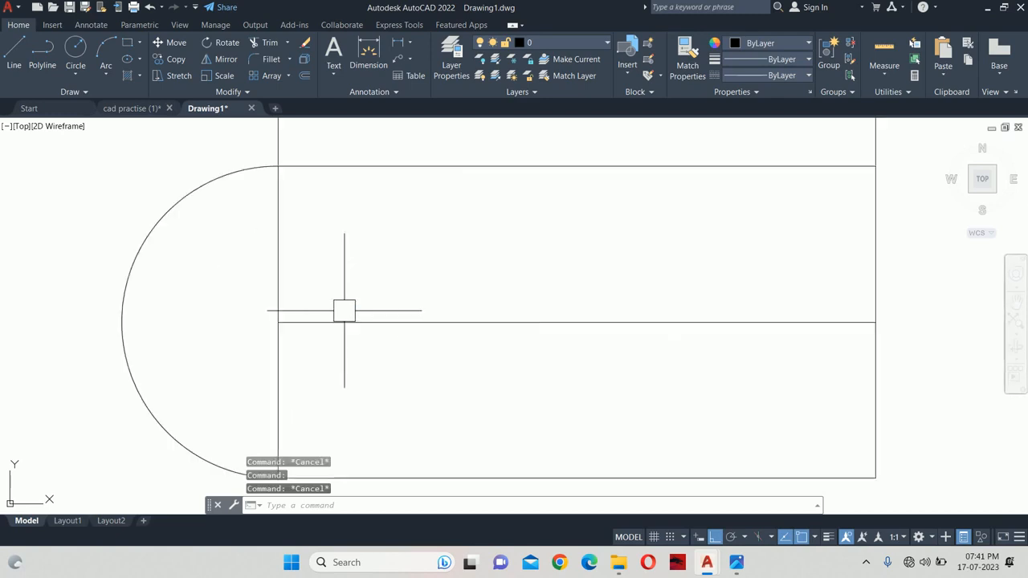
{"action": "left_click", "coordinate": [300, 322]}
{"action": "type", "text": "m"}
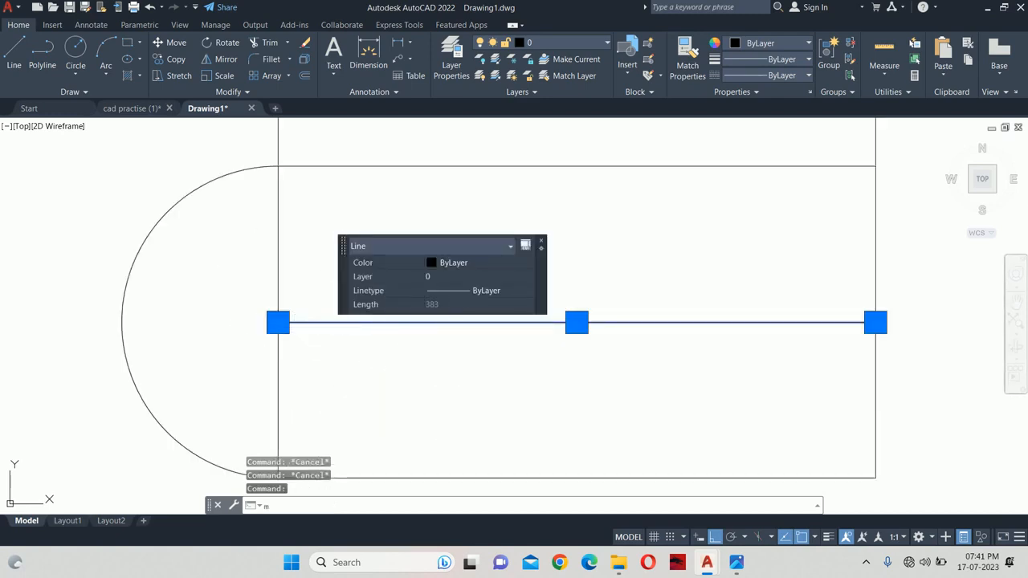
{"action": "key", "text": "Return"}
{"action": "left_click", "coordinate": [502, 362]}
{"action": "key", "text": "Escape"}
{"action": "key", "text": "Escape"}
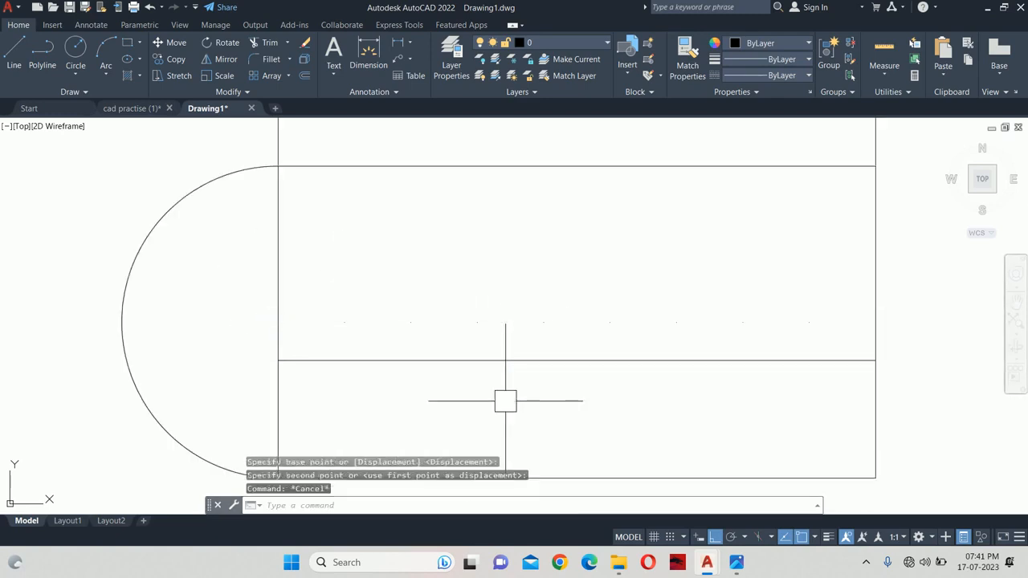
- Examine the exposed row of division points and undo the move of the middle line
{"action": "scroll", "coordinate": [532, 348], "scroll_direction": "up", "scroll_amount": 5}
{"action": "middle_click_drag", "start_coordinate": [532, 348], "coordinate": [462, 336]}
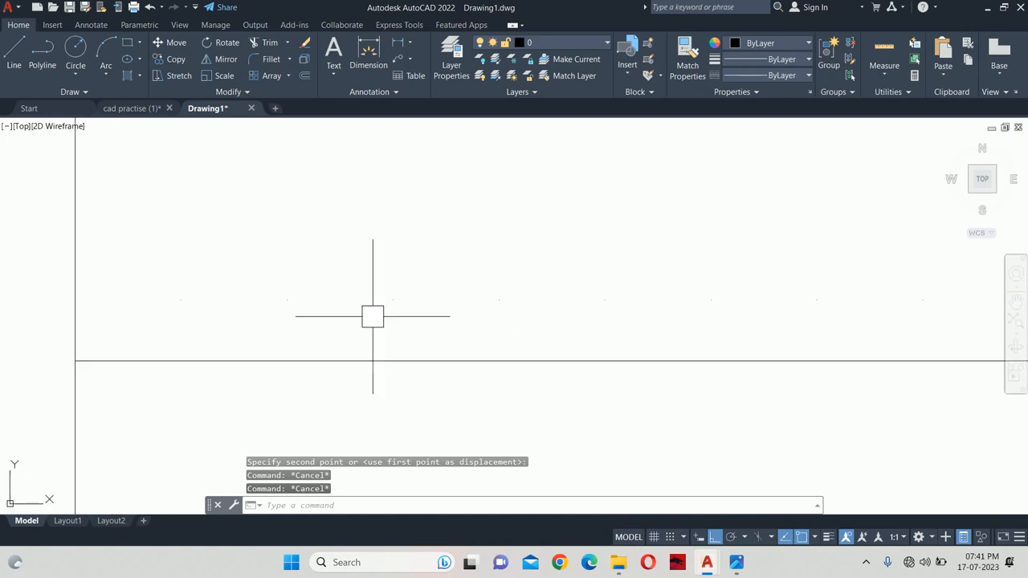
{"action": "left_click", "coordinate": [153, 238]}
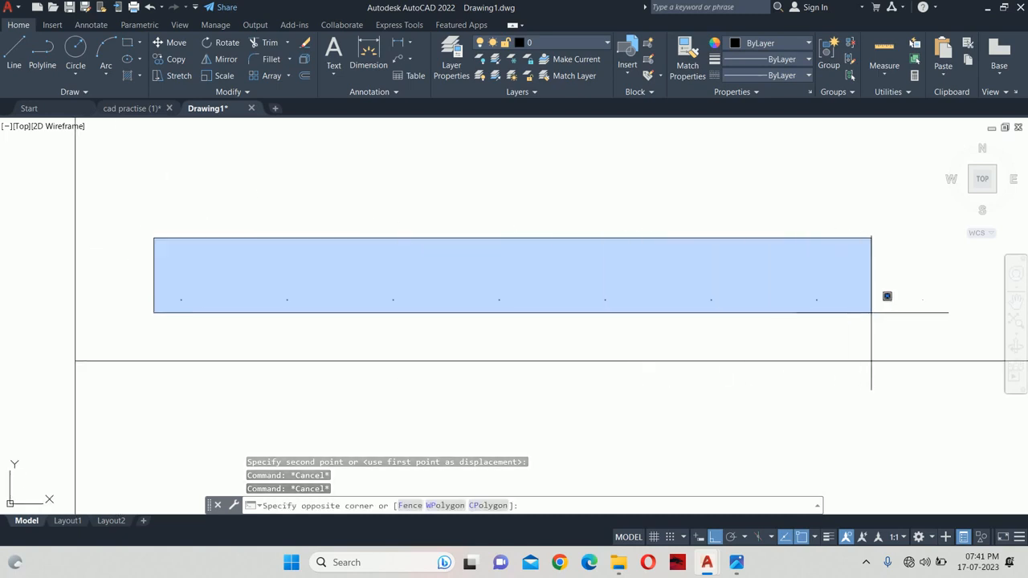
{"action": "scroll", "coordinate": [940, 305], "scroll_direction": "down", "scroll_amount": 3}
{"action": "middle_click_drag", "start_coordinate": [943, 321], "coordinate": [677, 326]}
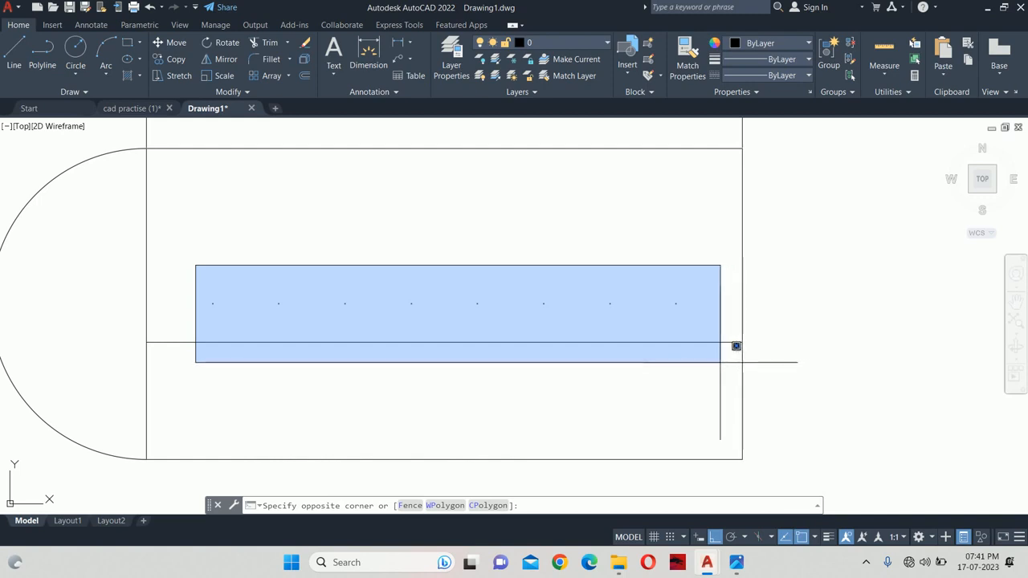
{"action": "key", "text": "Escape"}
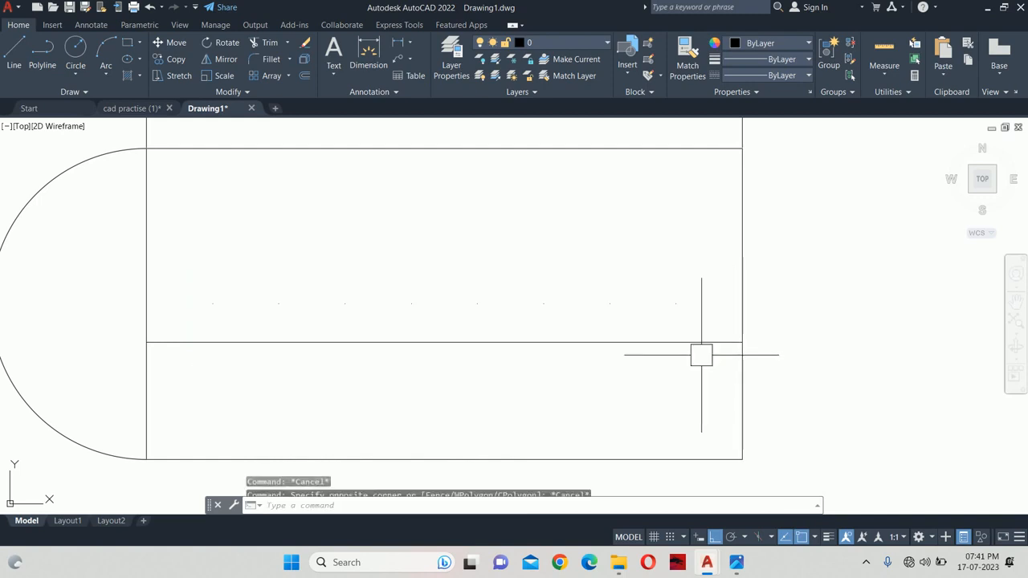
{"action": "key", "text": "ctrl+z"}
{"action": "key", "text": "ctrl+z"}
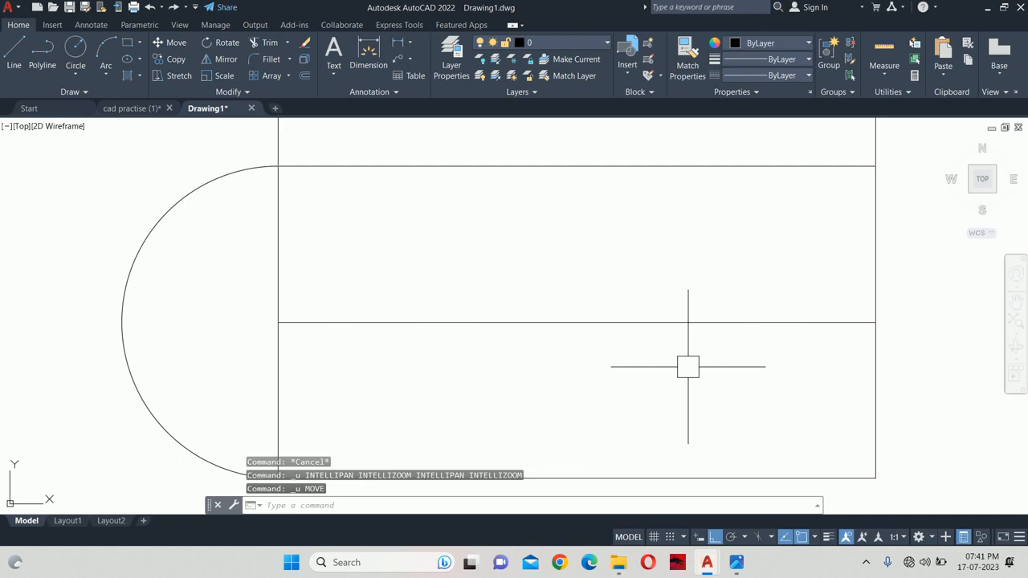
{"action": "key", "text": "Escape"}
{"action": "key", "text": "Escape"}
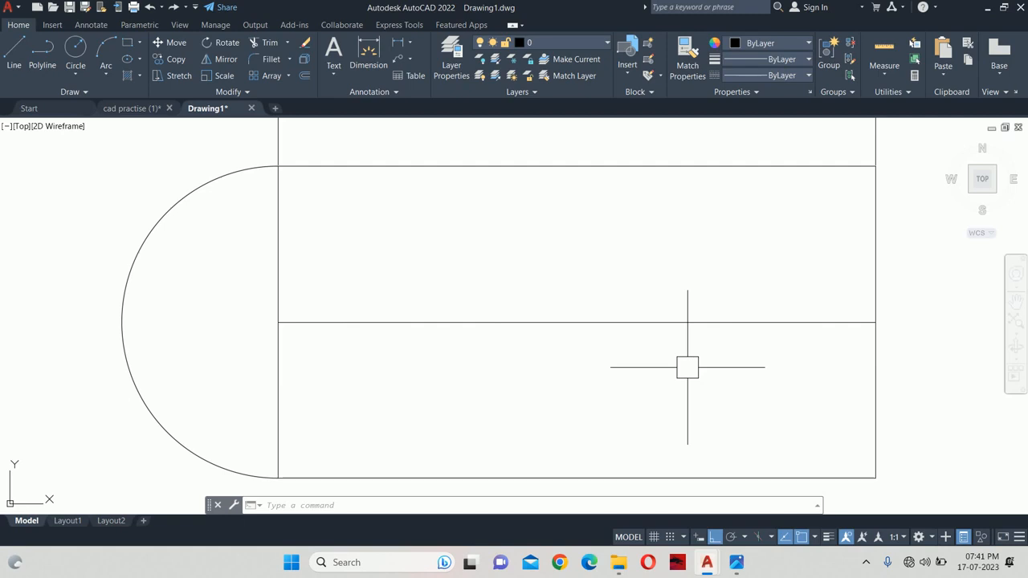
- Set the point style to the X-shaped marker using DDPTYPE
{"action": "type", "text": "DDPTYPE"}
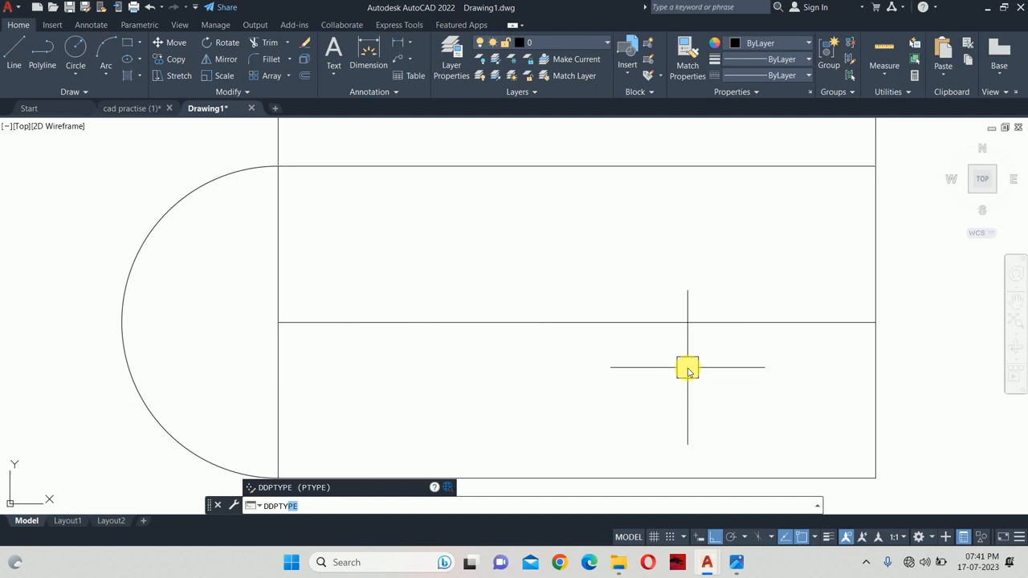
{"action": "key", "text": "Return"}
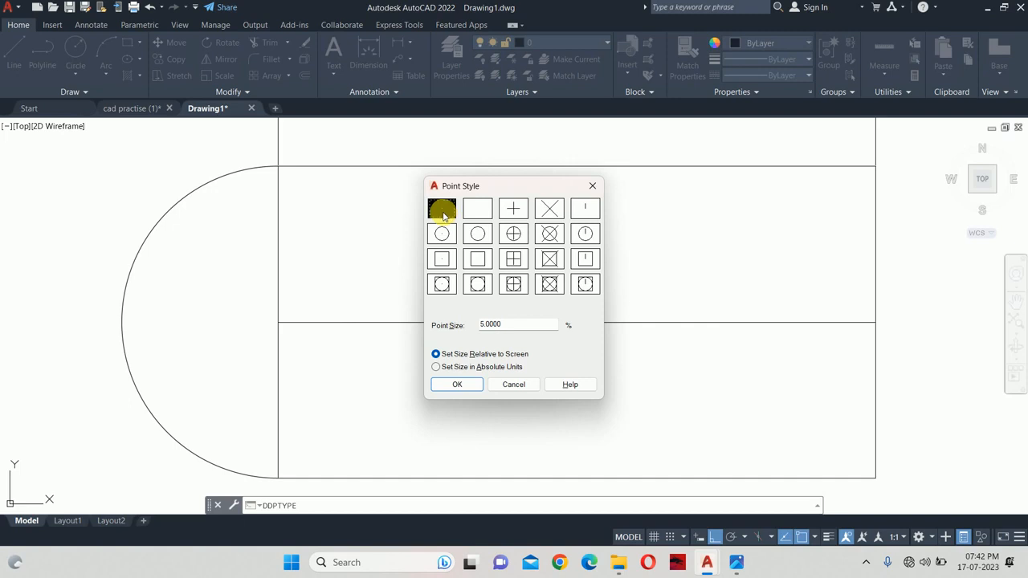
{"action": "left_click", "coordinate": [547, 212]}
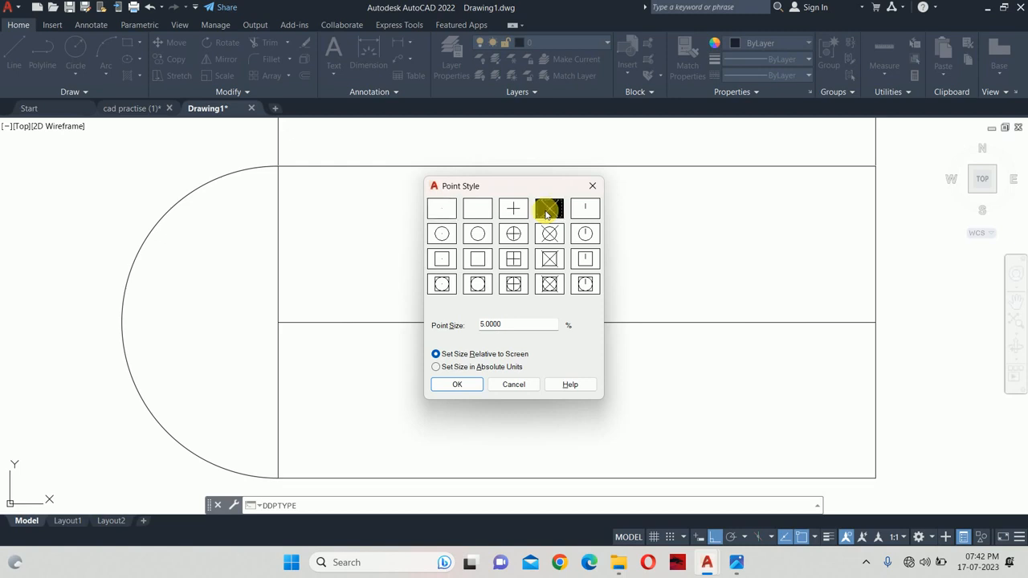
{"action": "left_click", "coordinate": [453, 384]}
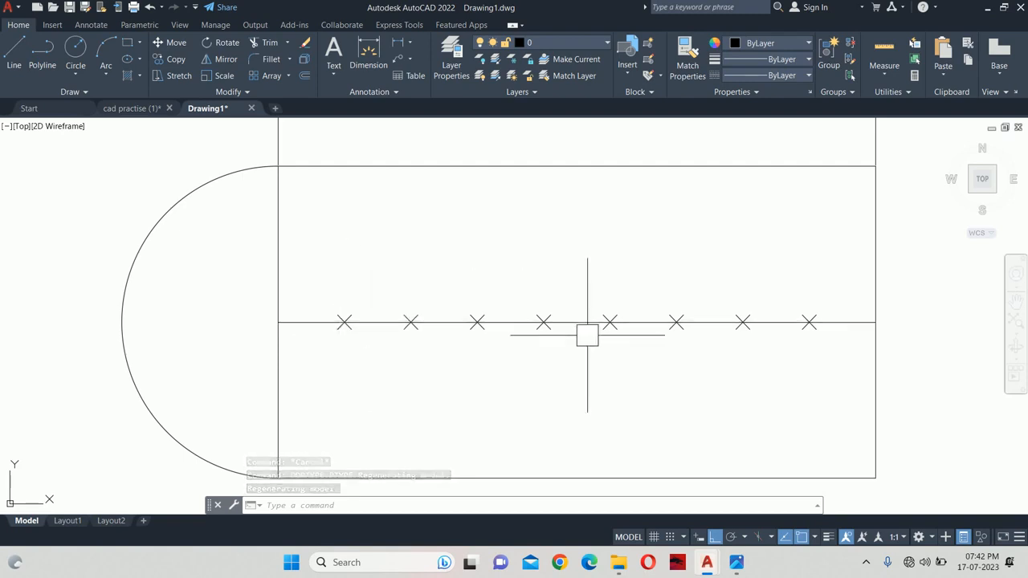
- Copy the staircase's right edge line from its midpoint to the nearest division point, and erase that copy
{"action": "type", "text": "co"}
{"action": "key", "text": "Return"}
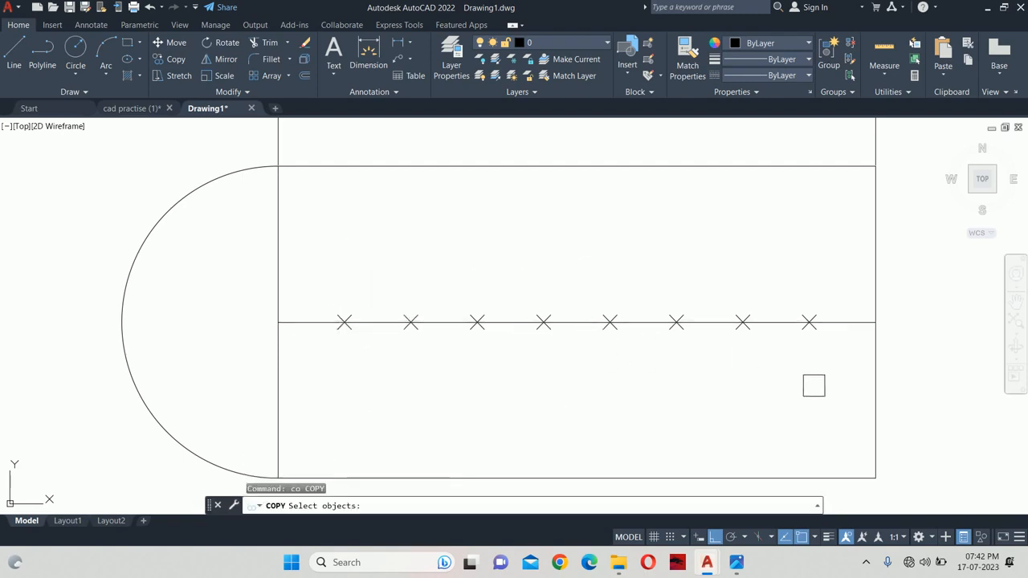
{"action": "left_click", "coordinate": [874, 394]}
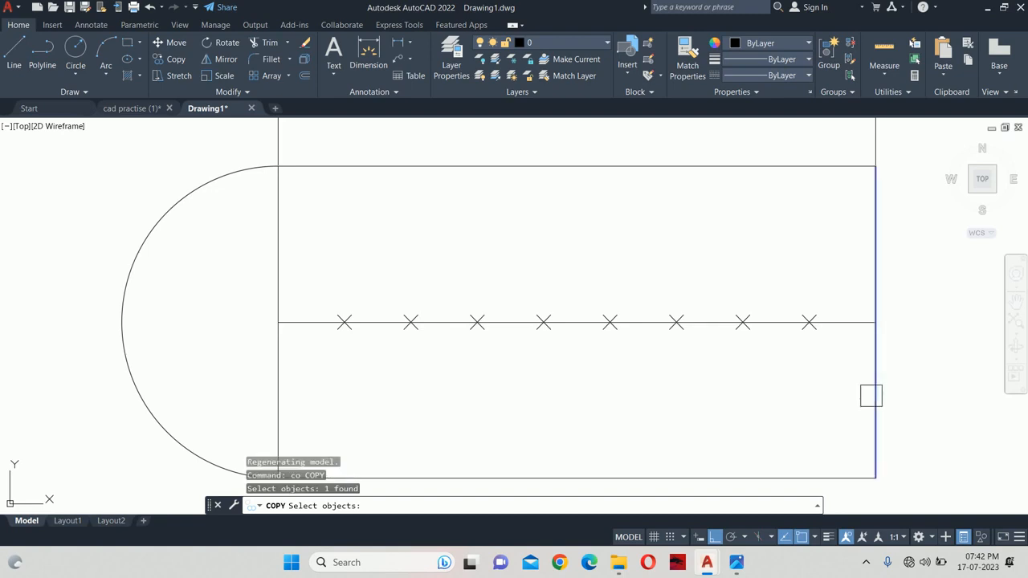
{"action": "key", "text": "Return"}
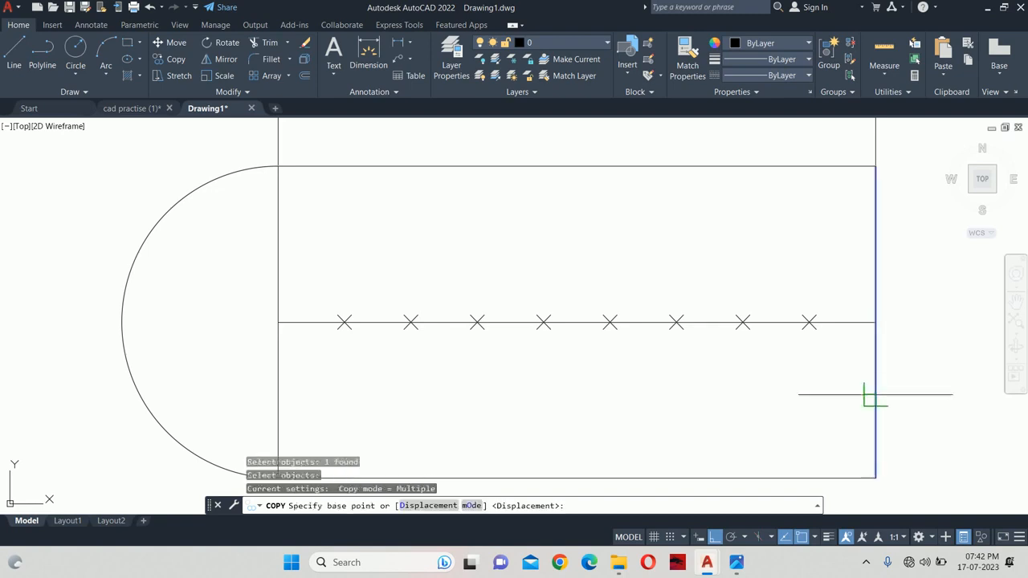
{"action": "left_click", "coordinate": [876, 322]}
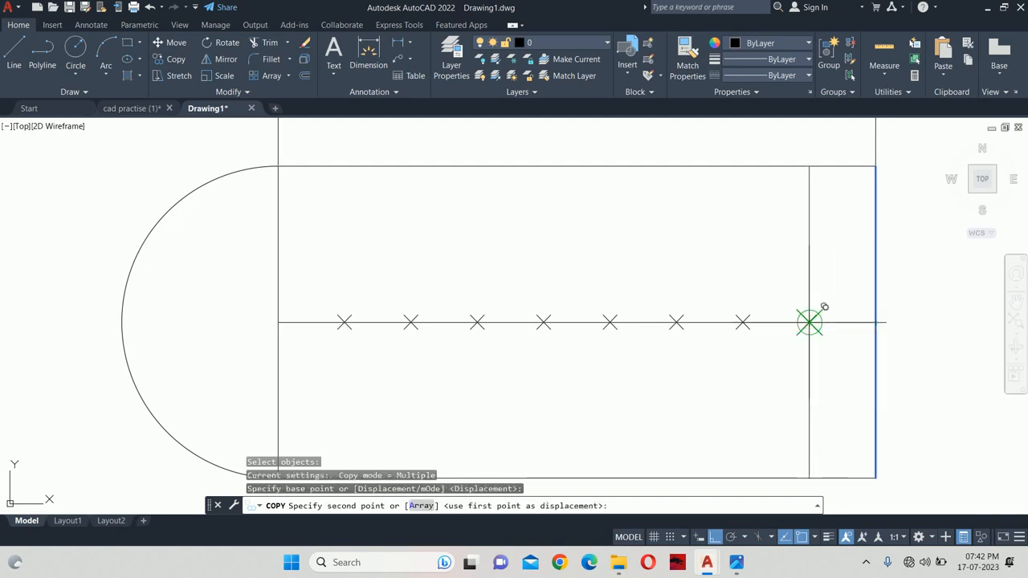
{"action": "left_click", "coordinate": [809, 322]}
{"action": "key", "text": "Escape"}
{"action": "key", "text": "Escape"}
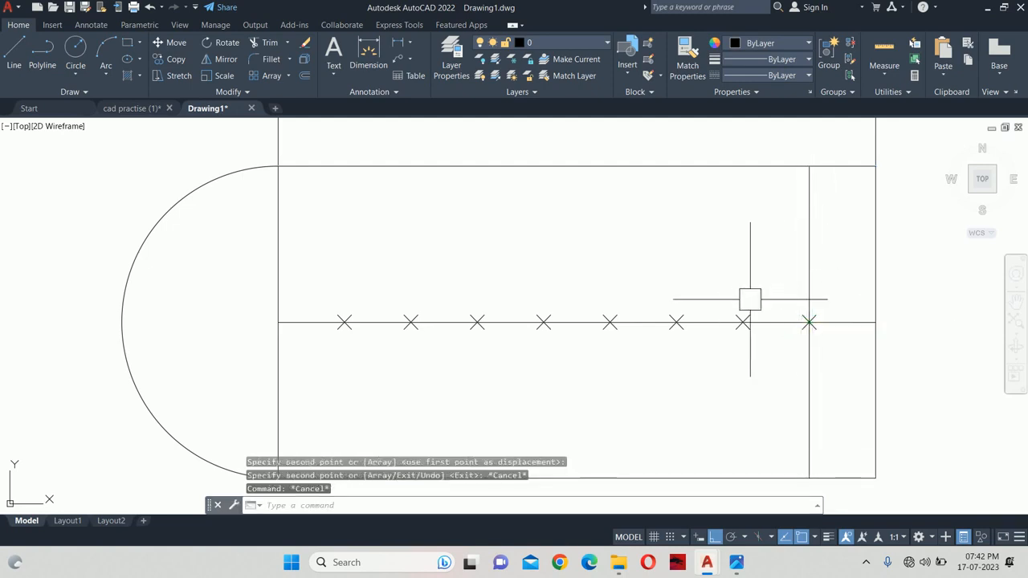
{"action": "left_click", "coordinate": [806, 262]}
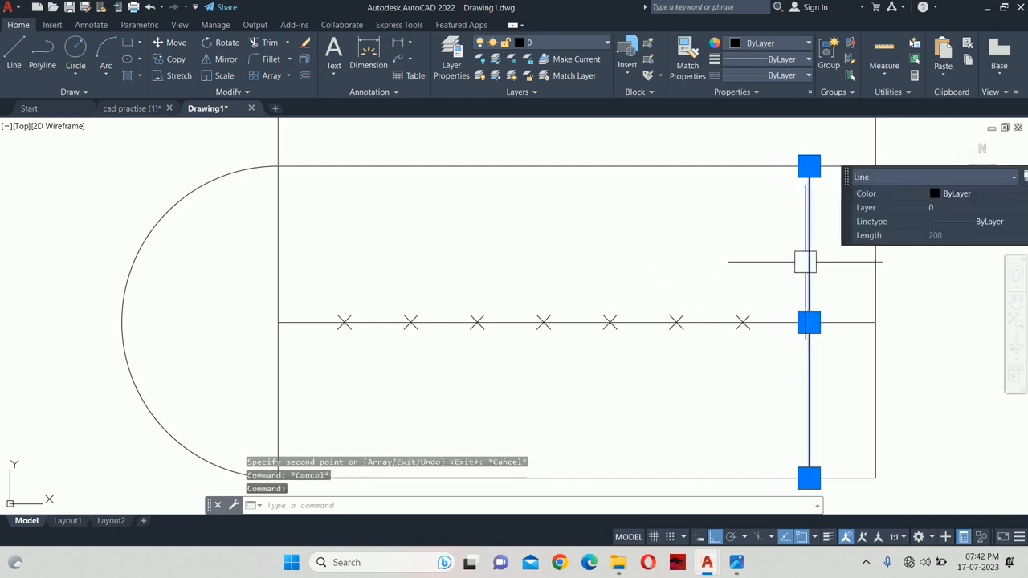
{"action": "key", "text": "Delete"}
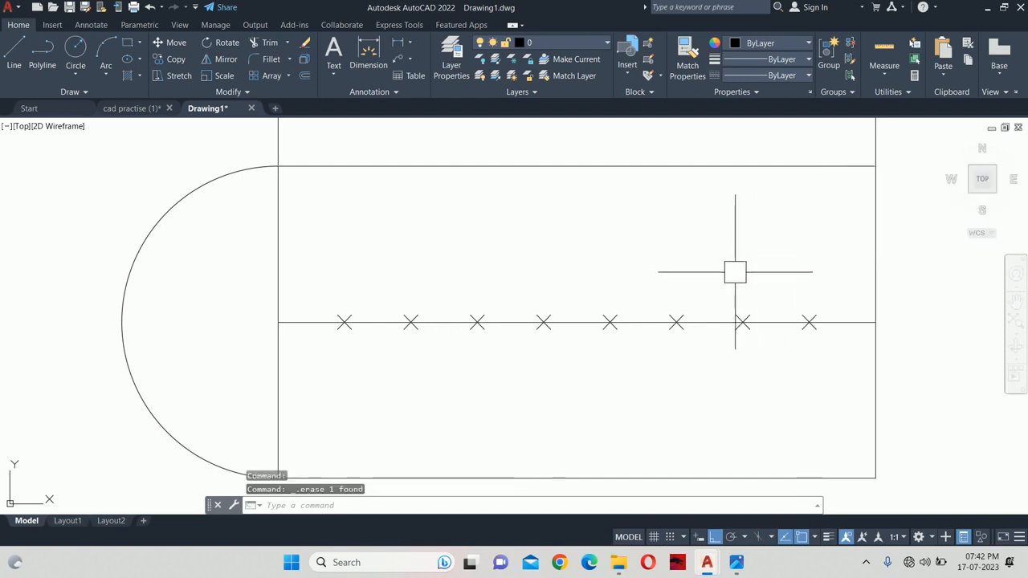
- Start an Offset with its distance picked between two adjacent division points on the staircase's middle line
{"action": "type", "text": "o"}
{"action": "key", "text": "Return"}
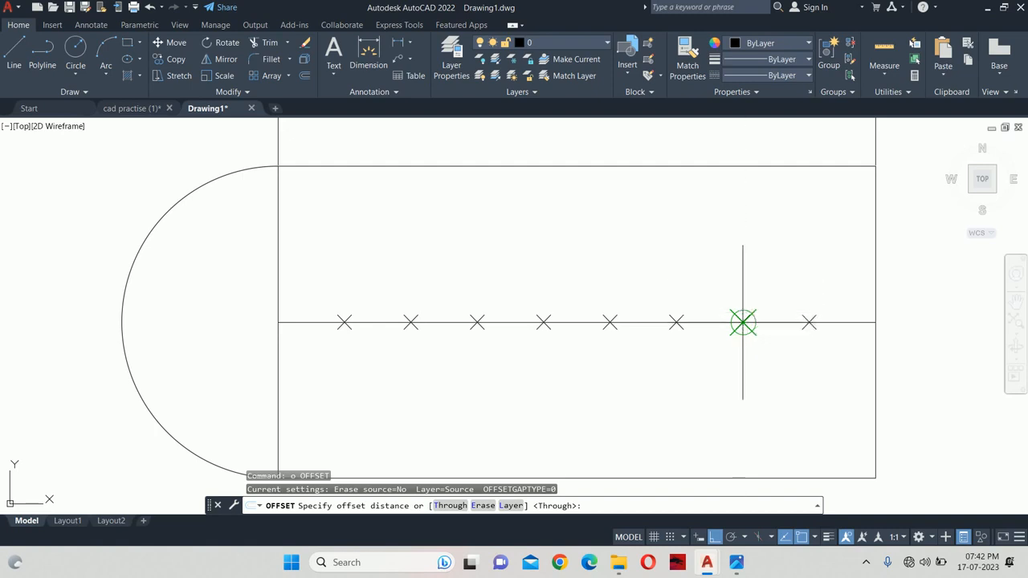
{"action": "left_click", "coordinate": [742, 322]}
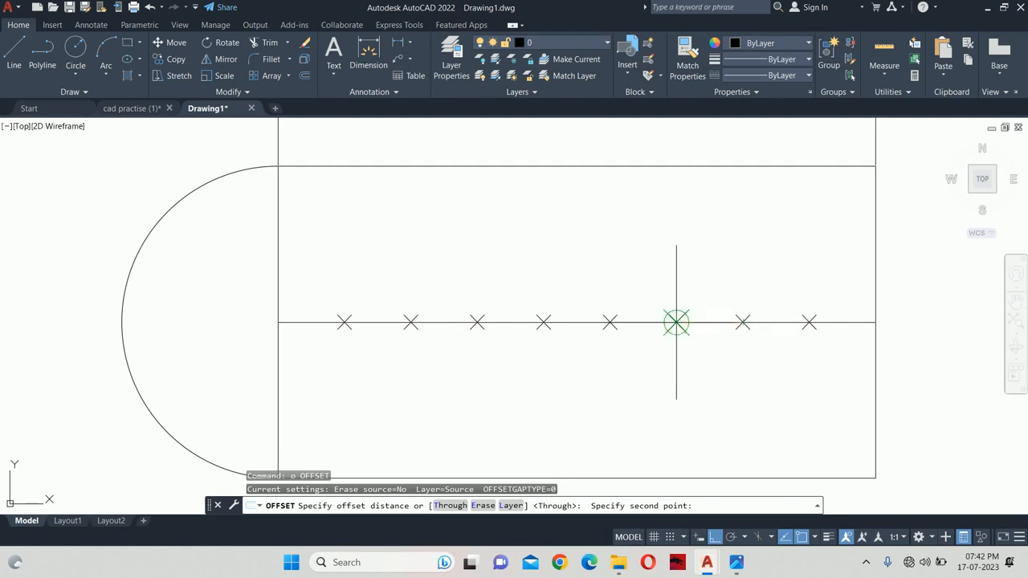
{"action": "left_click", "coordinate": [677, 322]}
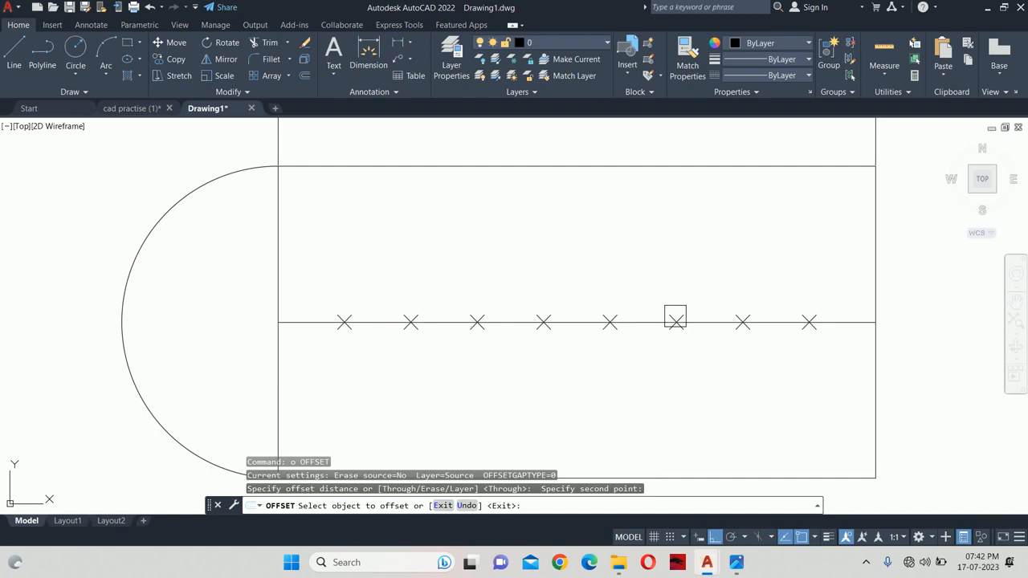
{"action": "left_click", "coordinate": [676, 318]}
- Offset the staircase's right edge line leftward with the Multiple option, placing one tread line at each of the eight division points
{"action": "left_click", "coordinate": [875, 290]}
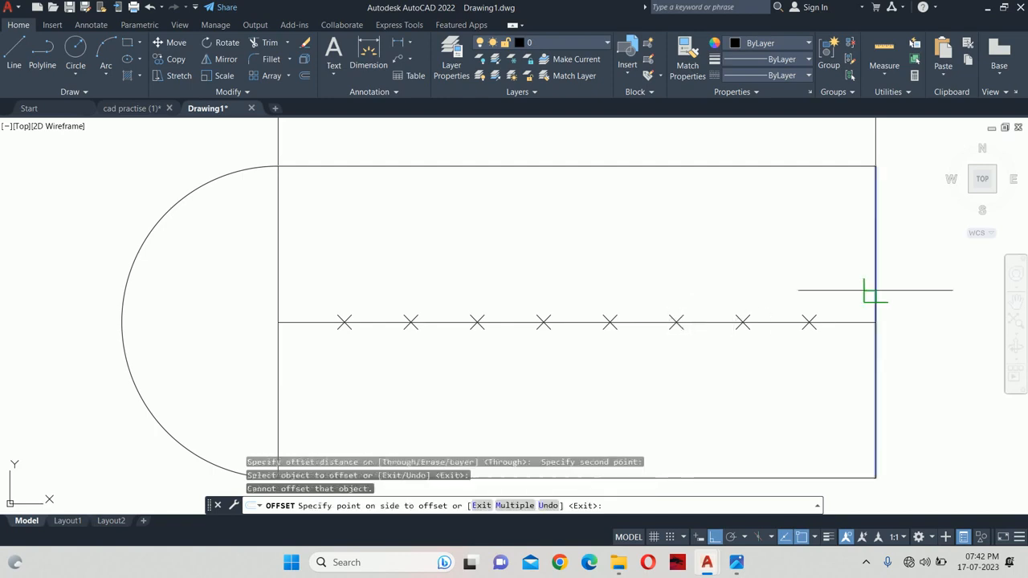
{"action": "left_click", "coordinate": [507, 505]}
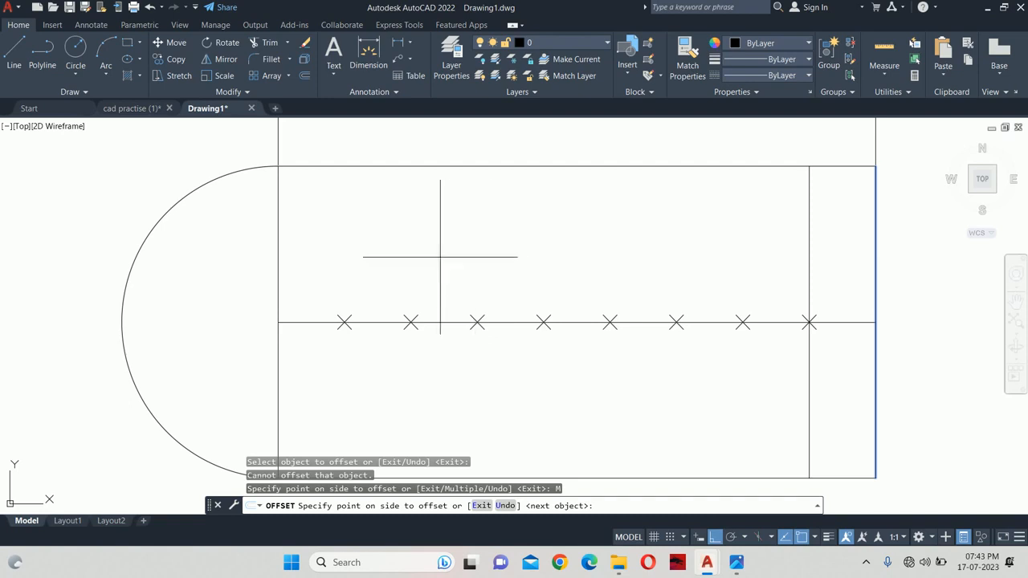
{"action": "scroll", "coordinate": [440, 256], "scroll_direction": "down", "scroll_amount": 2}
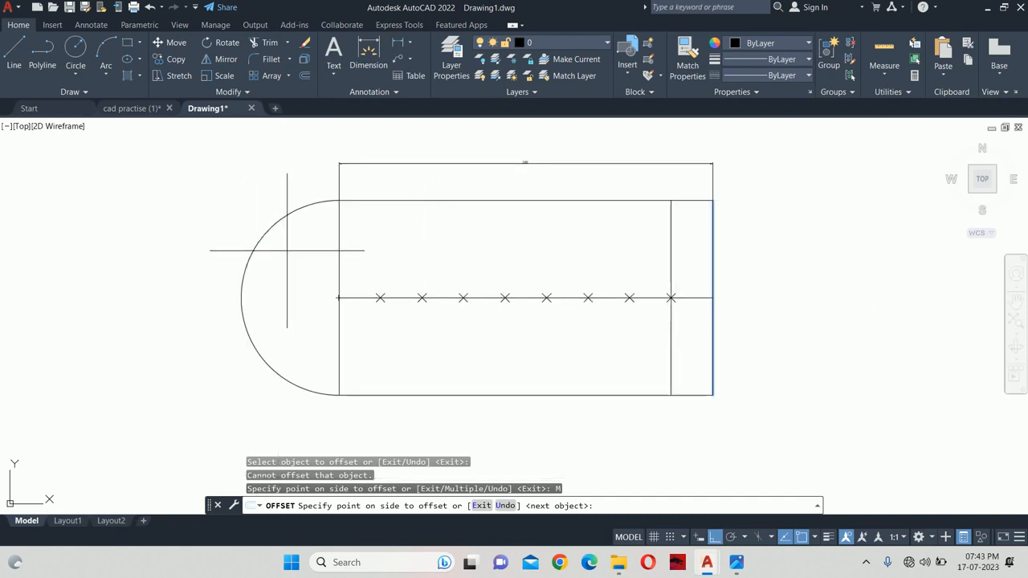
{"action": "left_click", "coordinate": [526, 162]}
{"action": "left_click", "coordinate": [526, 162]}
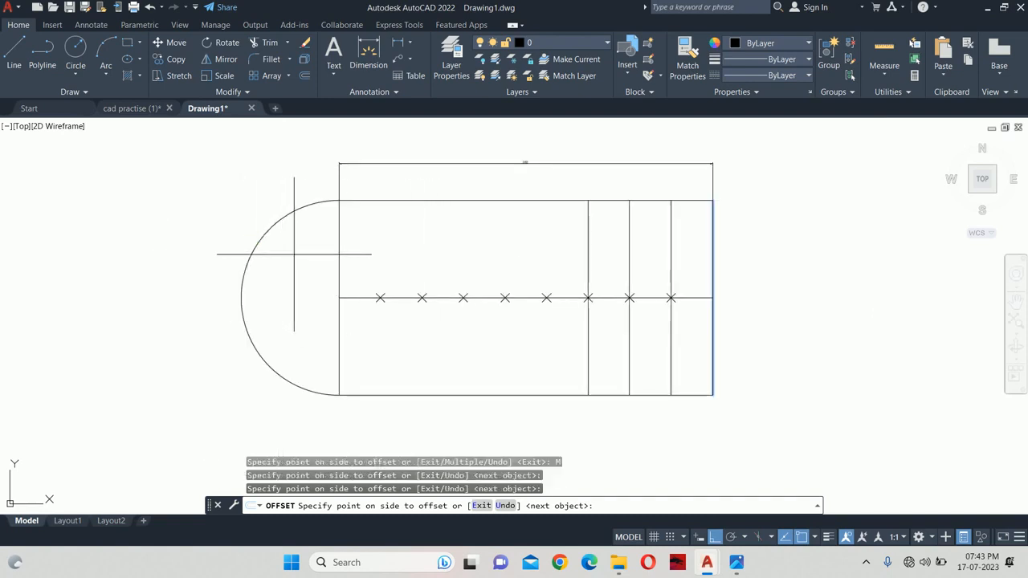
{"action": "left_click", "coordinate": [525, 162]}
{"action": "left_click", "coordinate": [294, 255]}
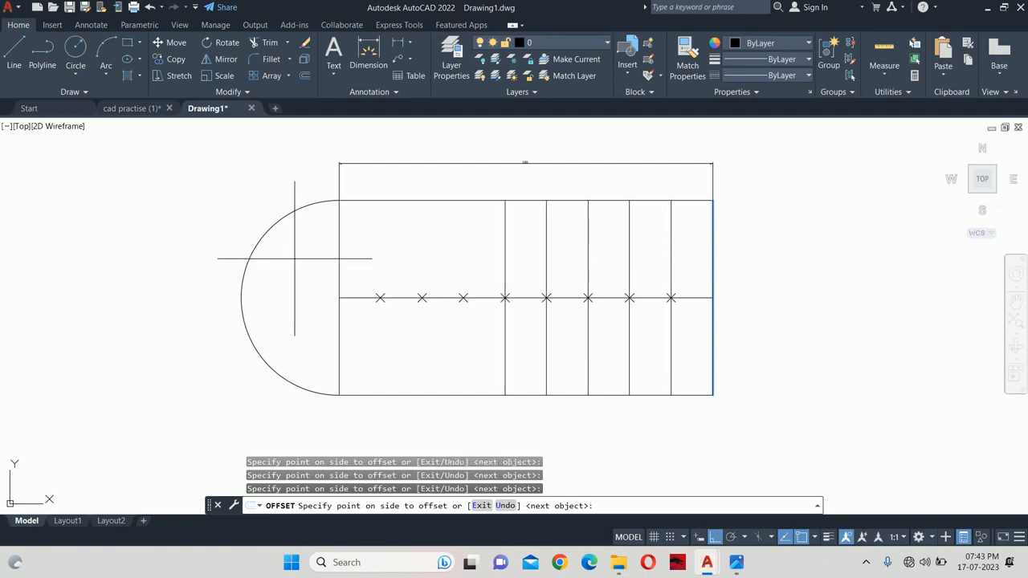
{"action": "left_click", "coordinate": [298, 270]}
{"action": "left_click", "coordinate": [298, 270]}
{"action": "left_click", "coordinate": [298, 269]}
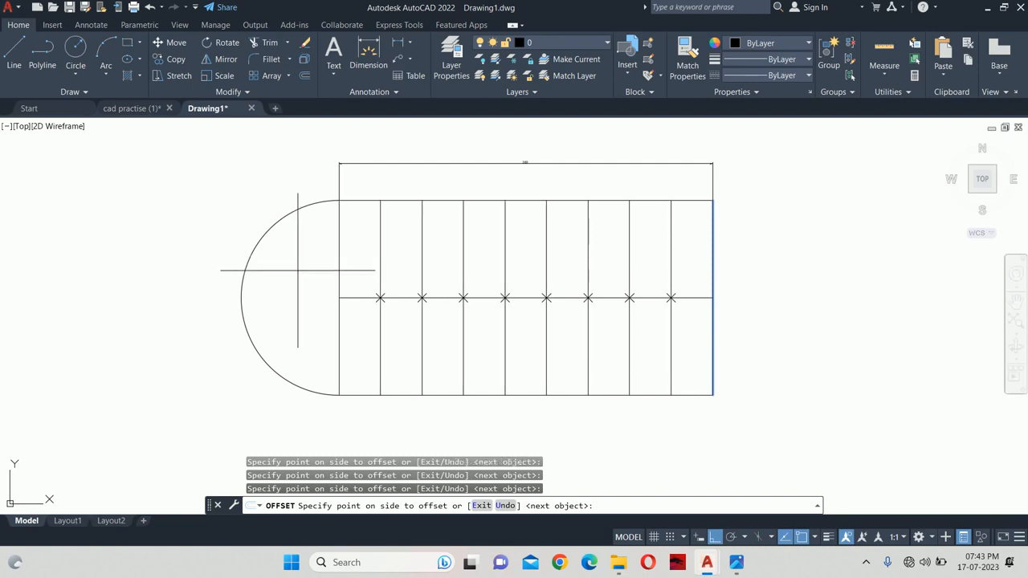
{"action": "key", "text": "Escape"}
{"action": "key", "text": "Escape"}
{"action": "key", "text": "Escape"}
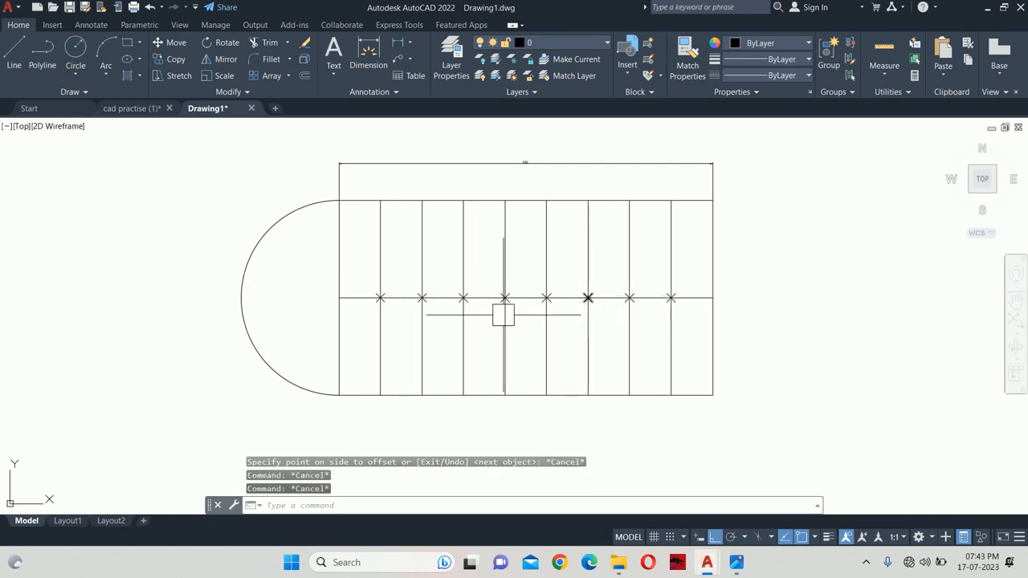
{"action": "scroll", "coordinate": [498, 308], "scroll_direction": "up", "scroll_amount": 2}
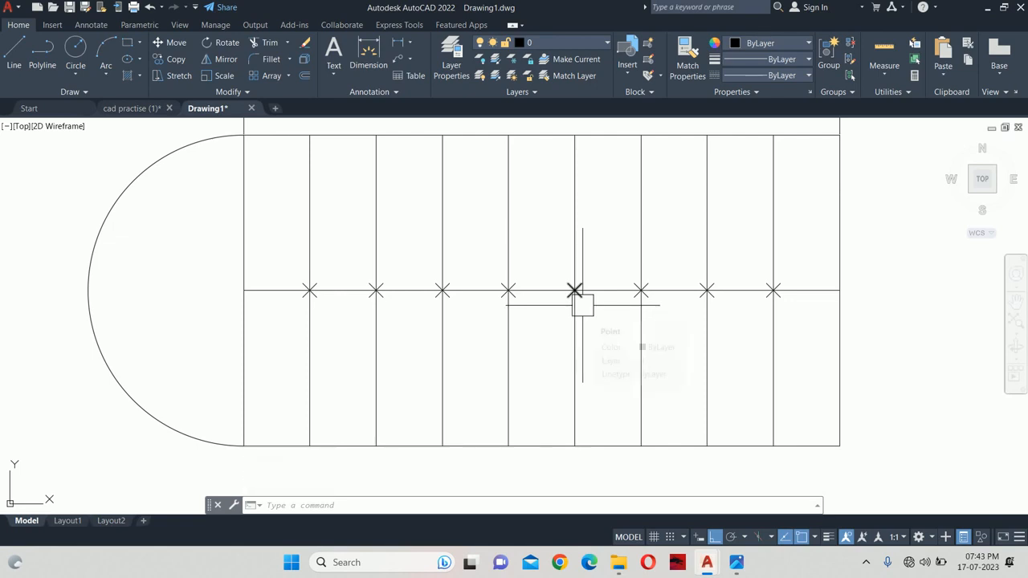
{"action": "type", "text": "d"}
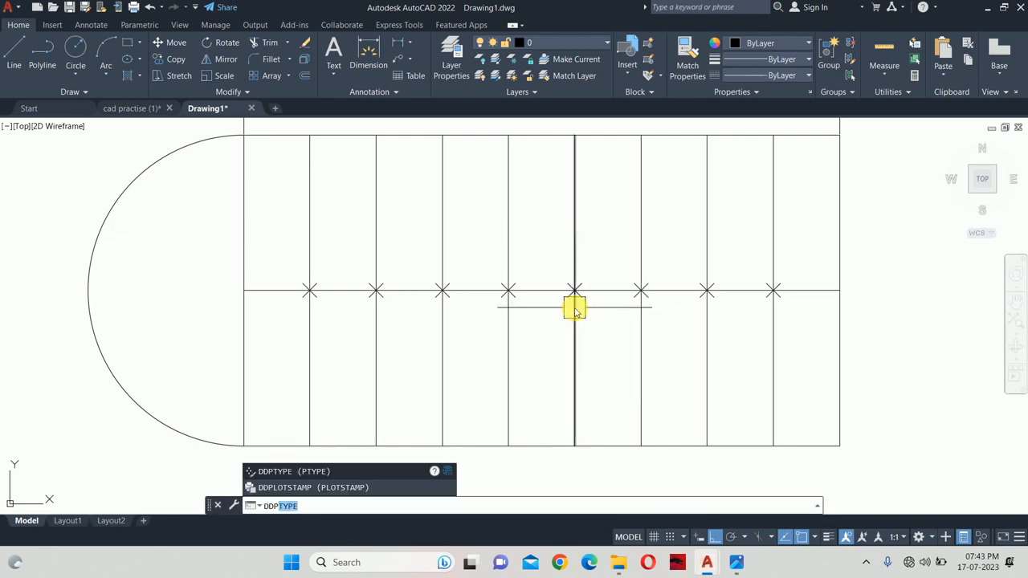
{"action": "key", "text": "Return"}
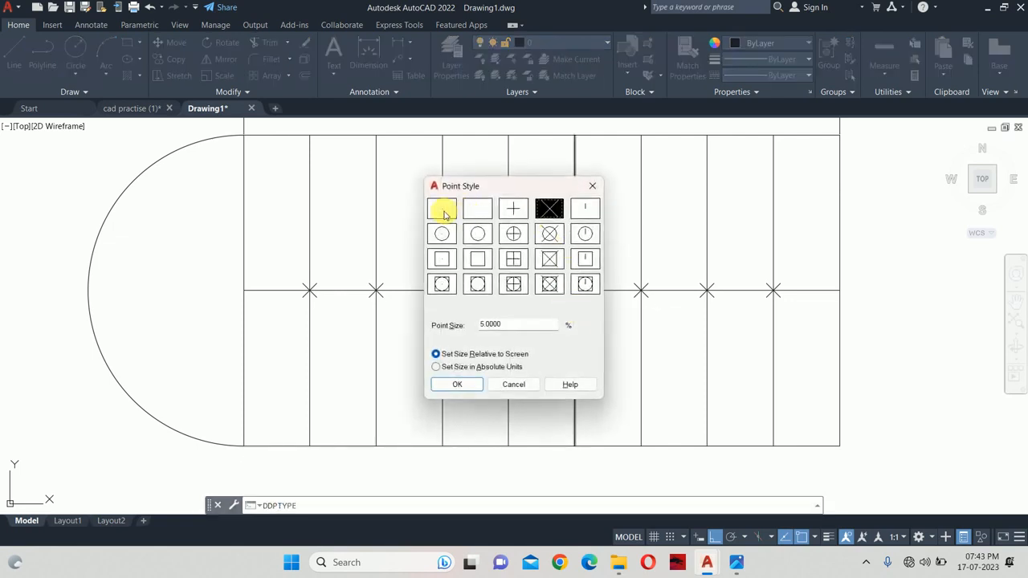
{"action": "key", "text": "Escape"}
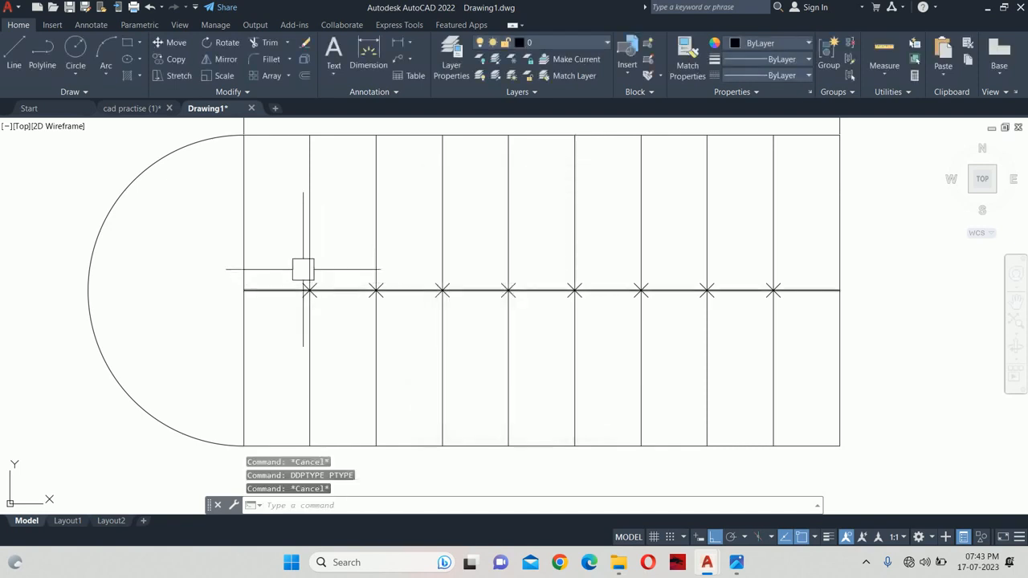
{"action": "left_click", "coordinate": [269, 257]}
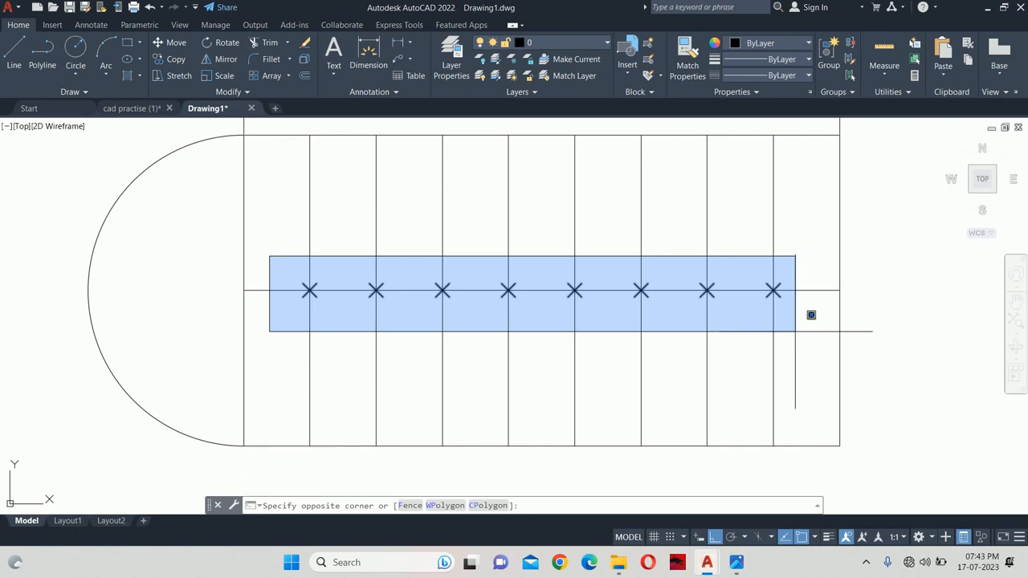
{"action": "key", "text": "Escape"}
{"action": "key", "text": "Escape"}
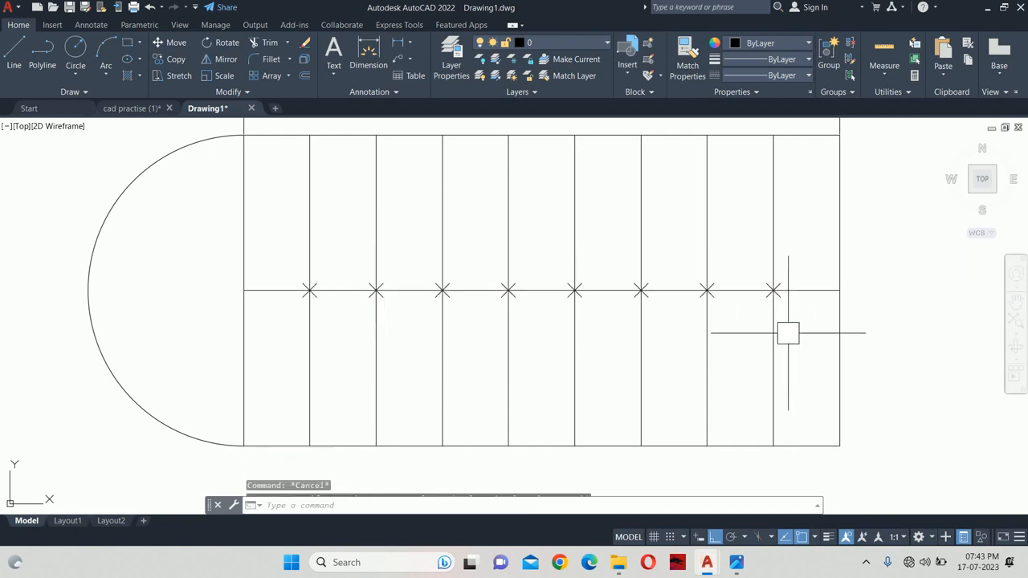
- Select one division point marker, extend the selection to all similar points, and delete them from the middle line
{"action": "scroll", "coordinate": [768, 291], "scroll_direction": "up", "scroll_amount": 5}
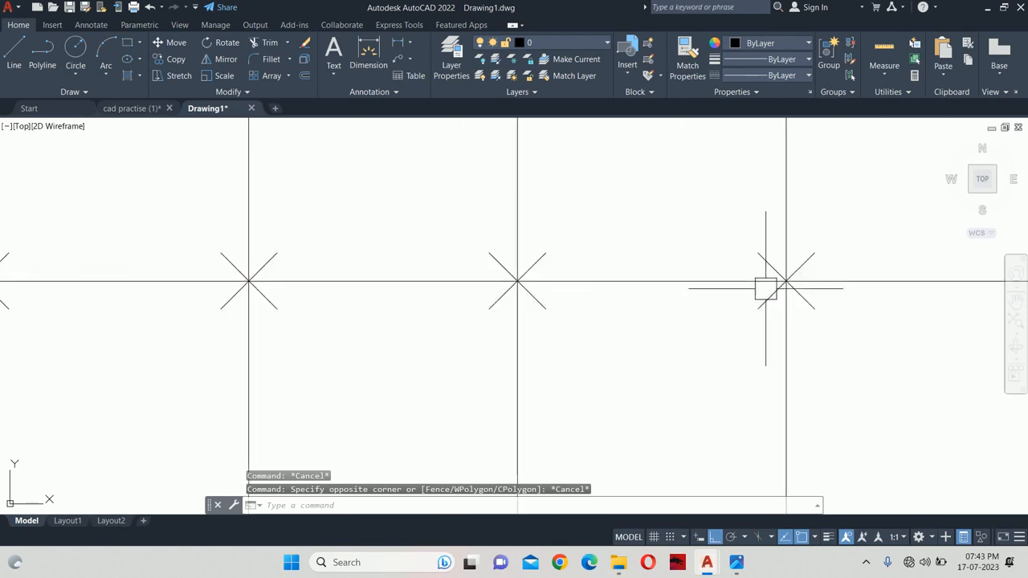
{"action": "left_click", "coordinate": [765, 261]}
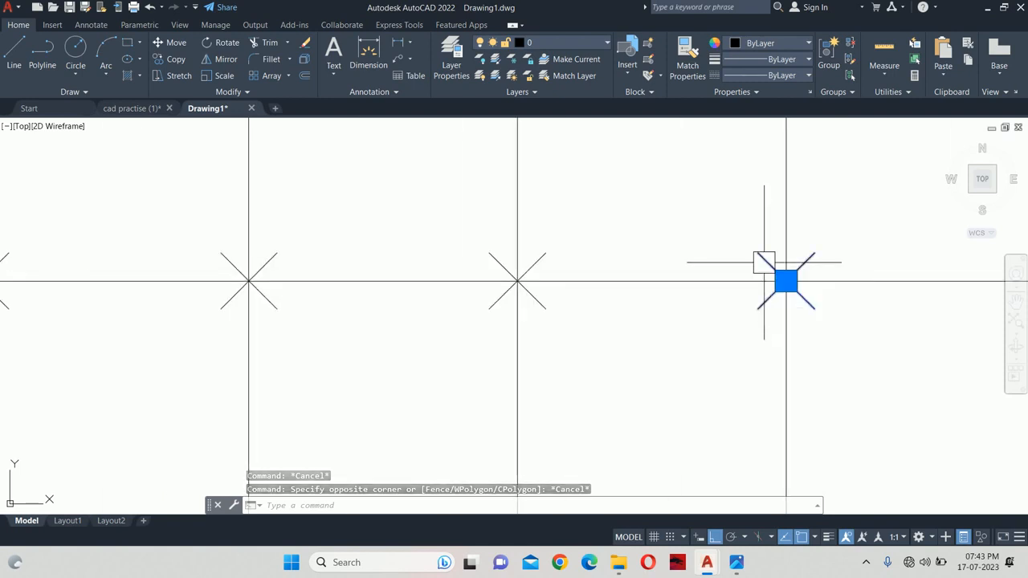
{"action": "scroll", "coordinate": [747, 285], "scroll_direction": "down", "scroll_amount": 8}
{"action": "middle_click_drag", "start_coordinate": [733, 298], "coordinate": [608, 309]}
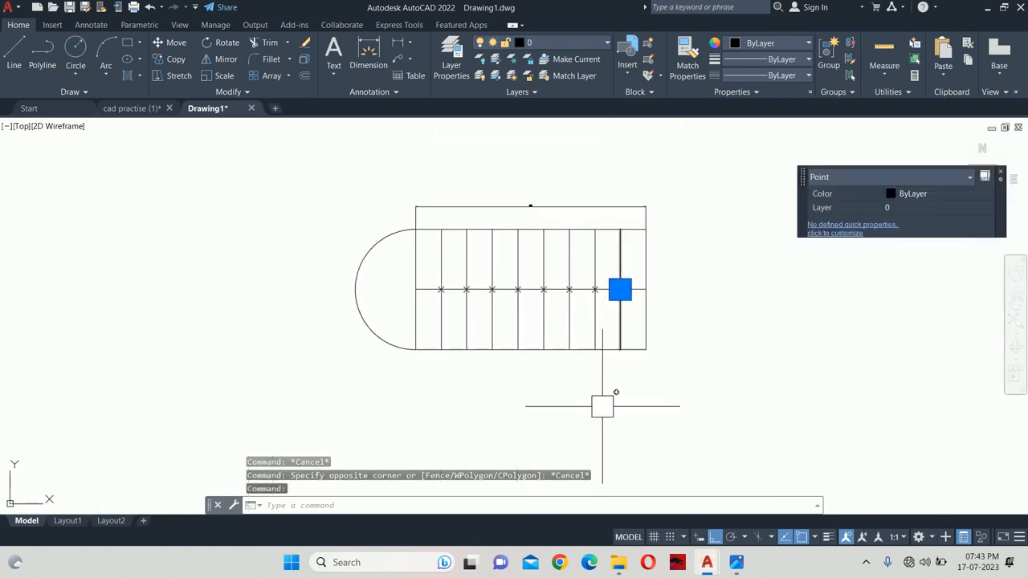
{"action": "right_click", "coordinate": [584, 400]}
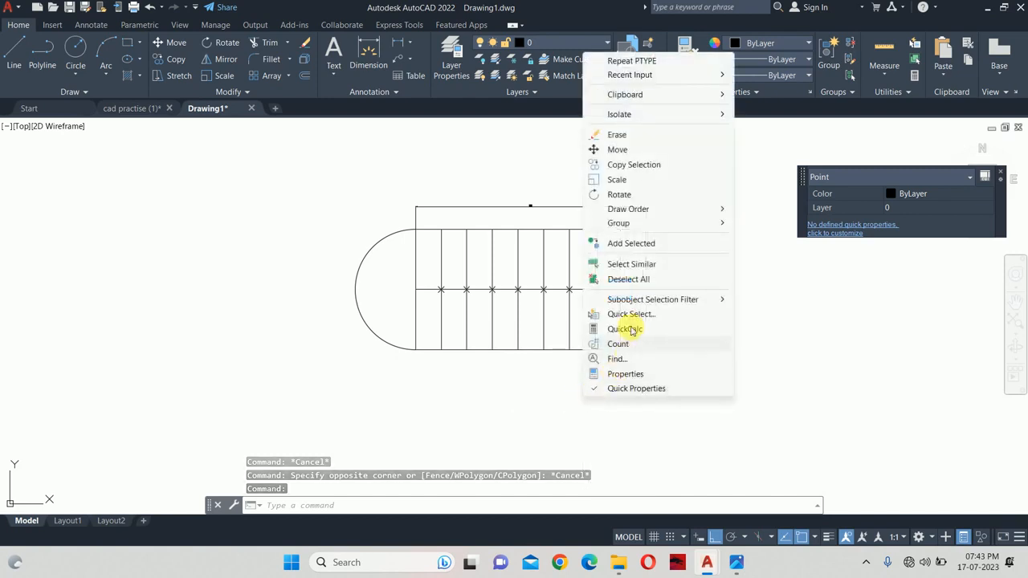
{"action": "left_click", "coordinate": [632, 264]}
{"action": "key", "text": "Delete"}
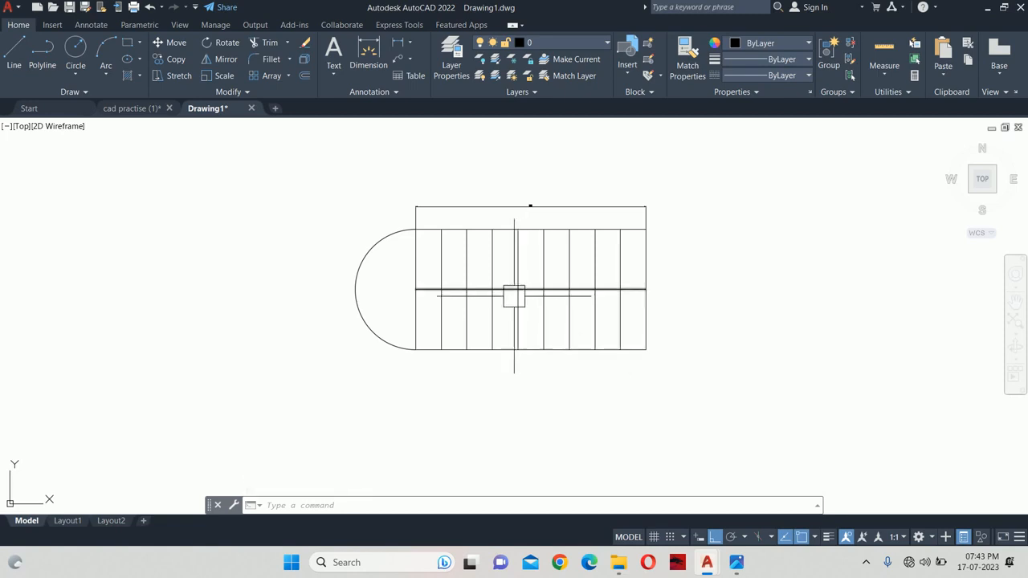
{"action": "scroll", "coordinate": [514, 296], "scroll_direction": "up", "scroll_amount": 2}
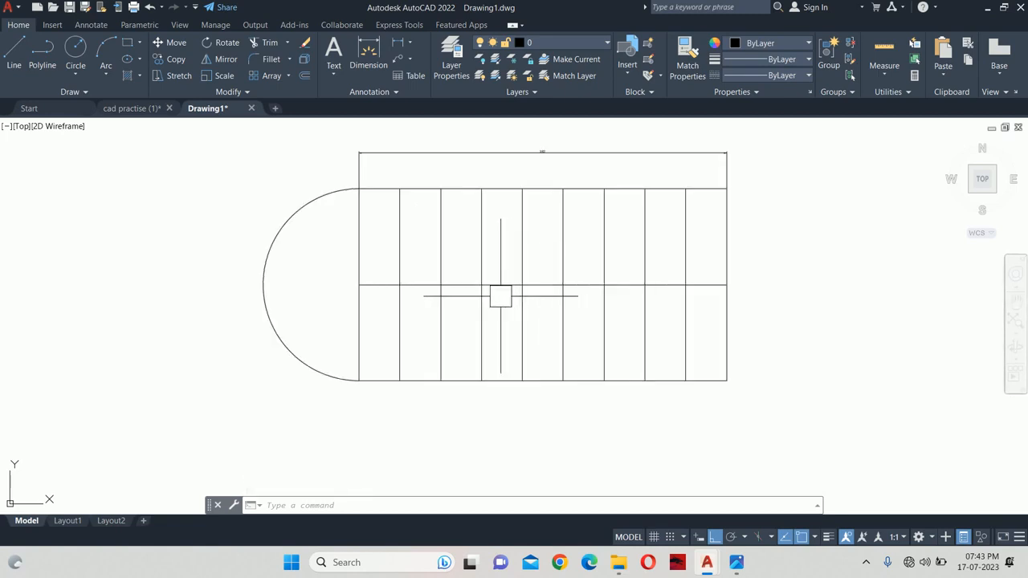